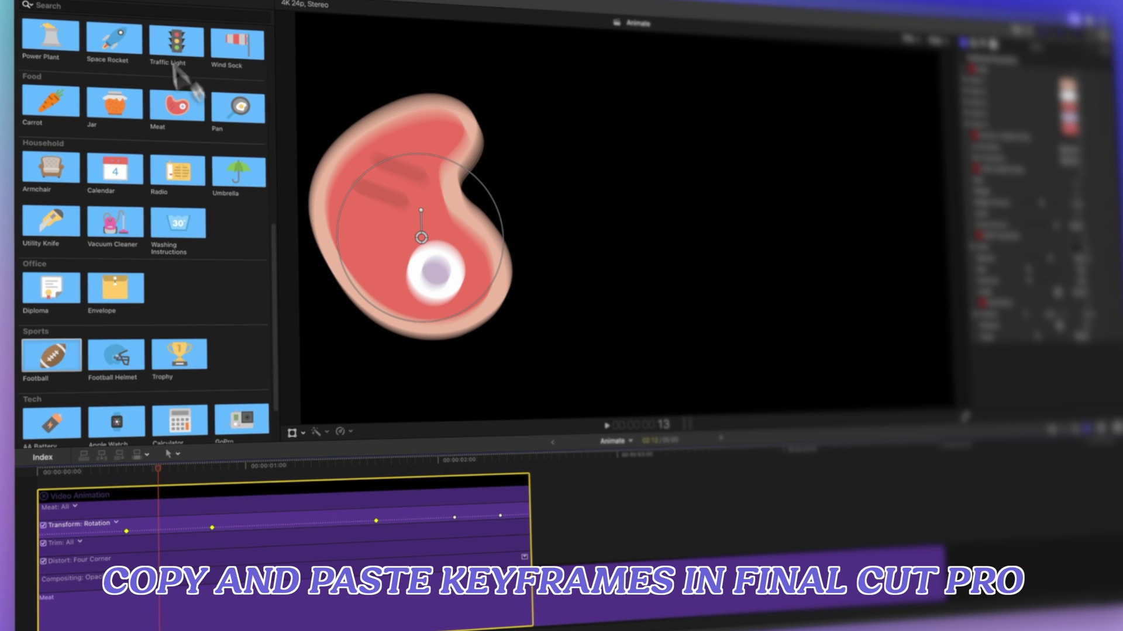
- Add rotation keyframes to the Football clip at 4:14, then return the playhead to 4:08
click(157, 4)
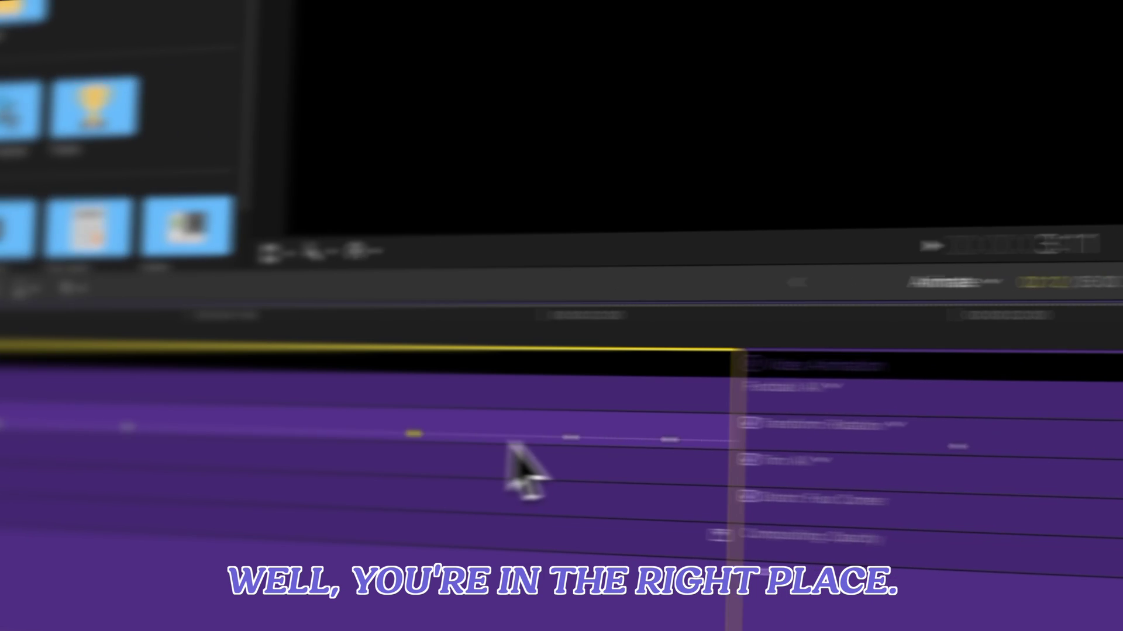
alt+click(352, 432)
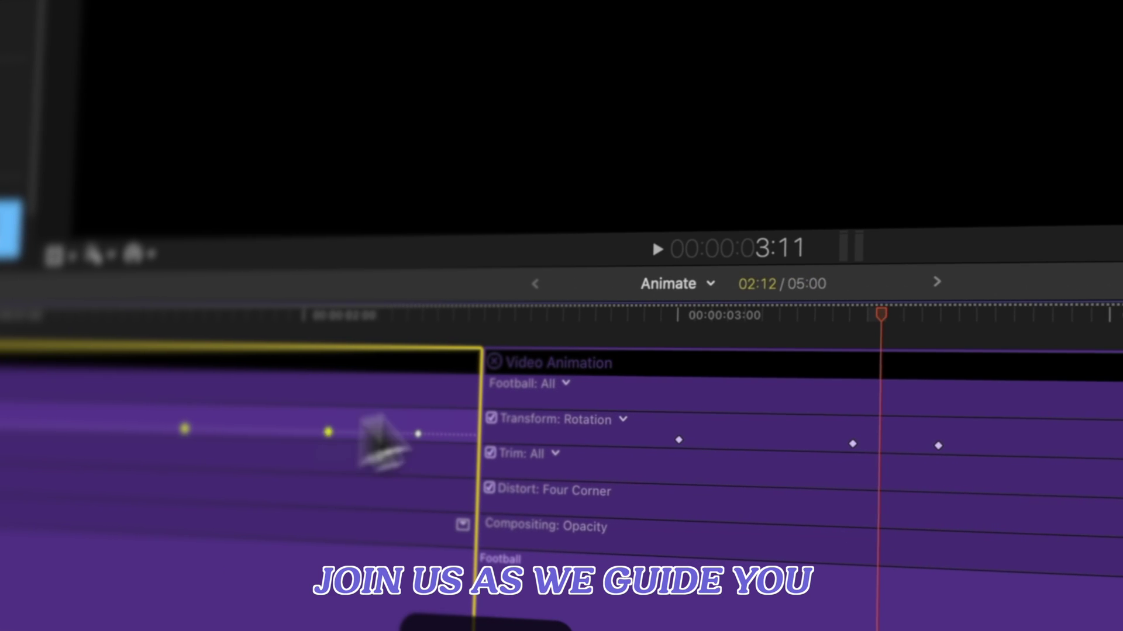
drag(399, 316, 810, 328)
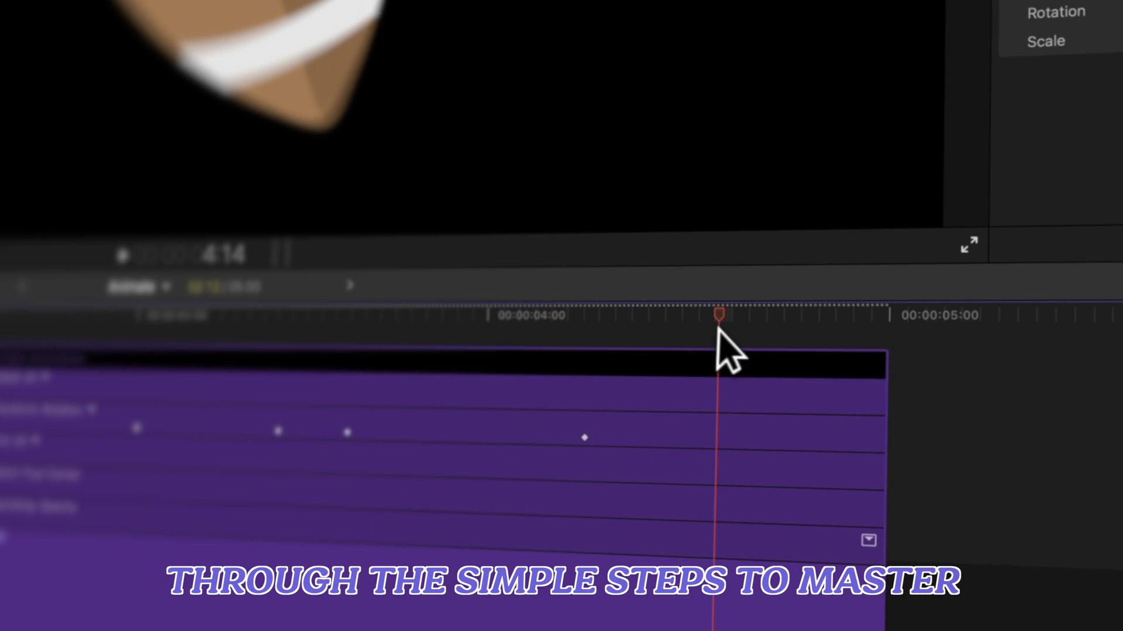
key(super+v)
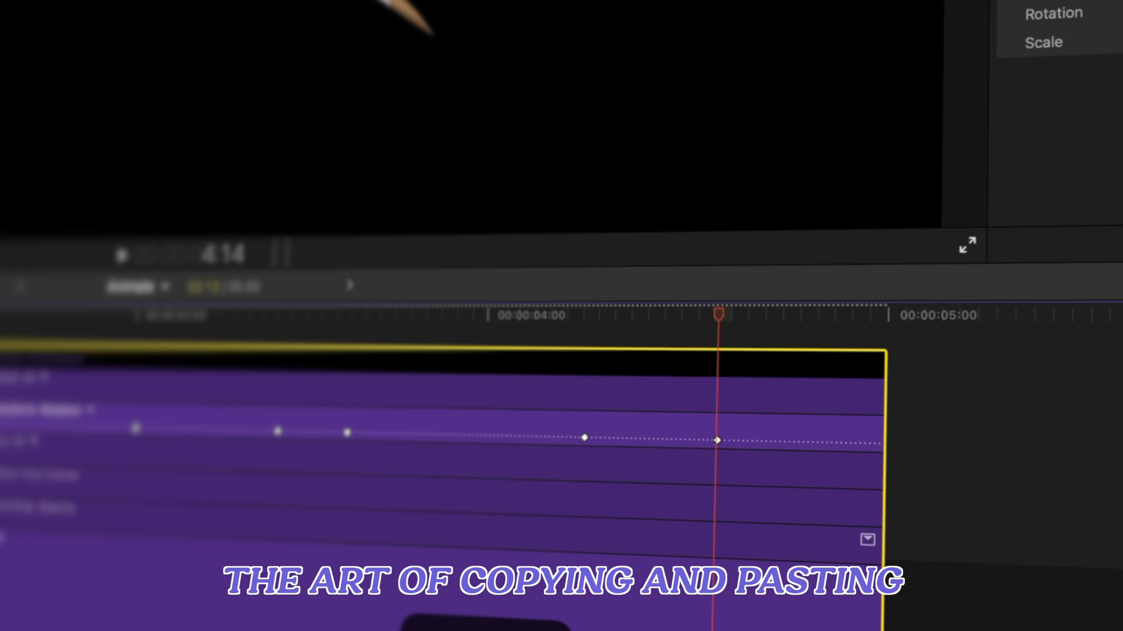
click(619, 311)
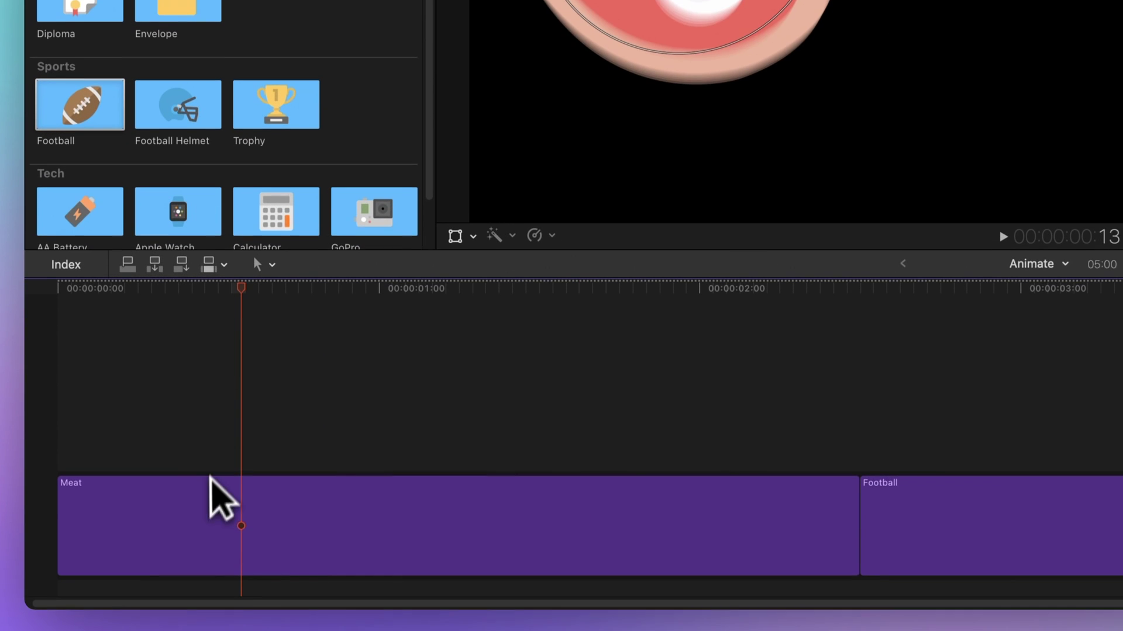
- Select the Meat clip and show its video animation editor with Control-V
click(202, 497)
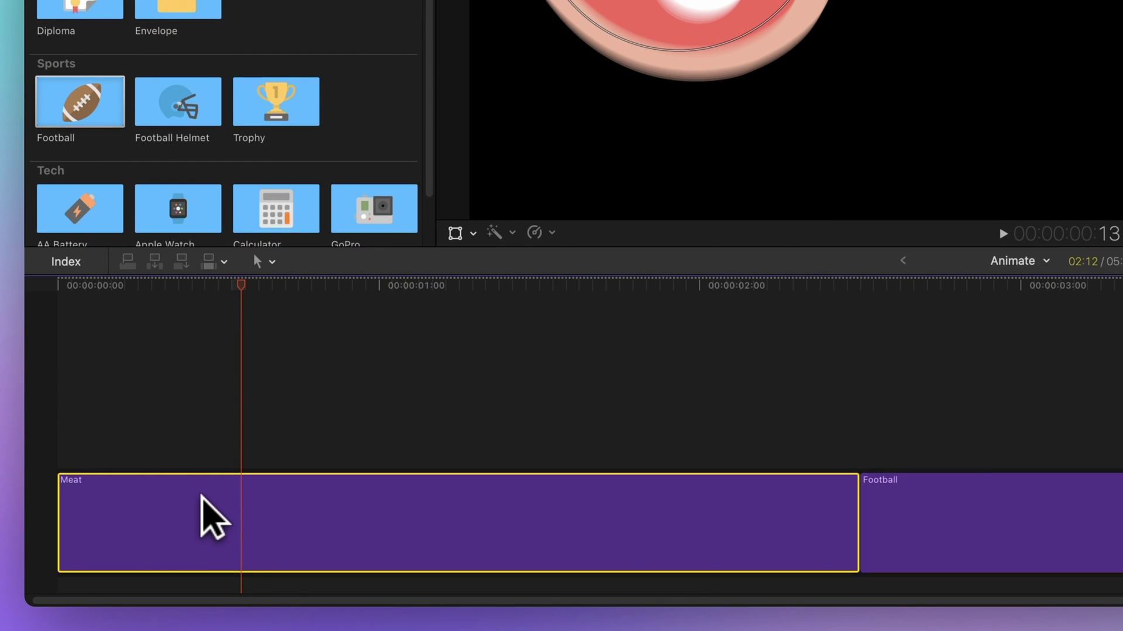
right_click(202, 497)
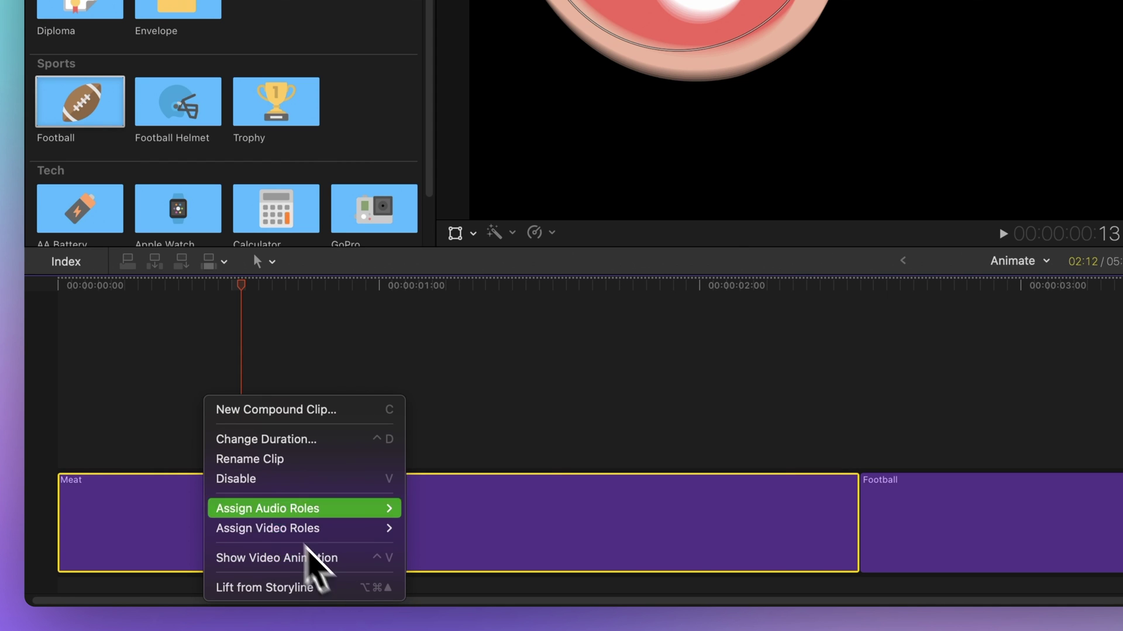
click(145, 432)
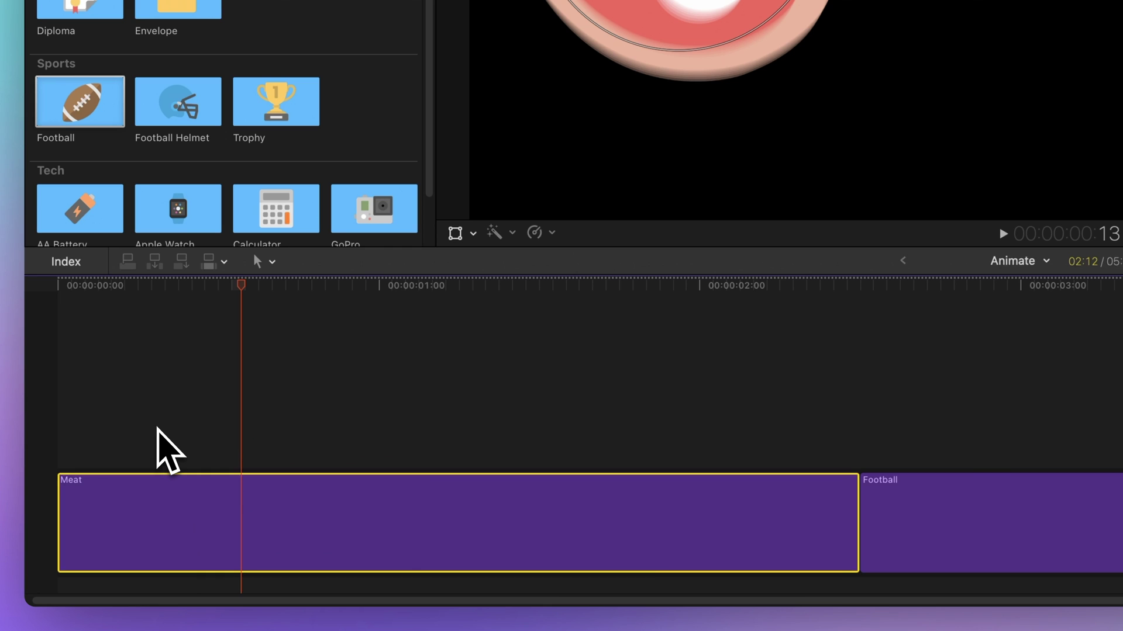
key(ctrl+v)
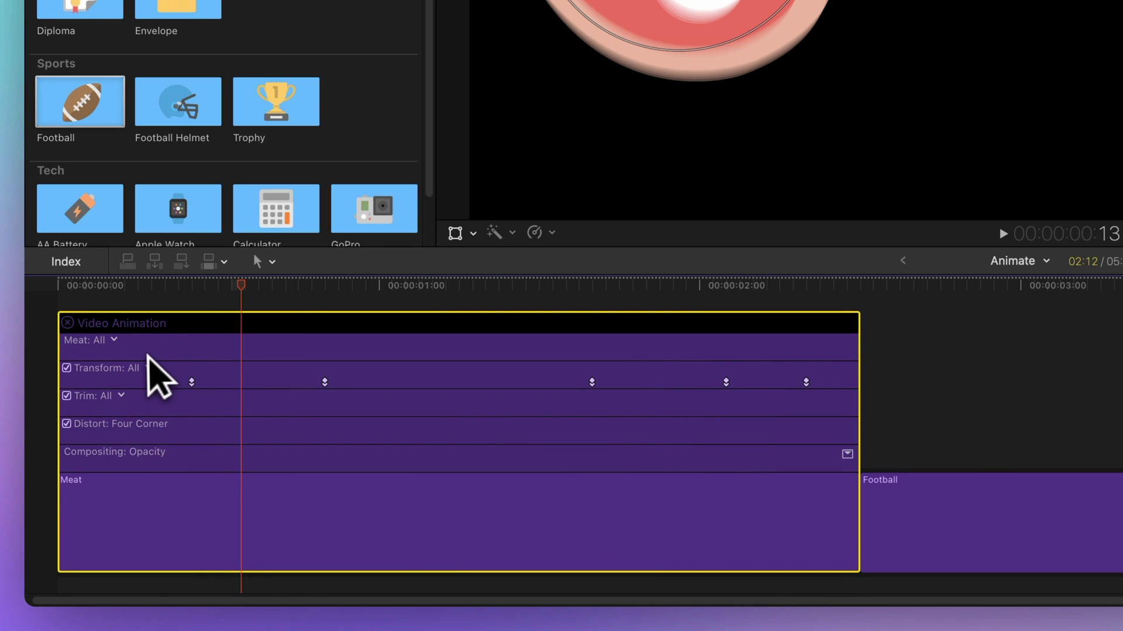
- Set the Meat clip's Transform lane to Rotation and select both rotation keyframes
click(139, 374)
click(147, 369)
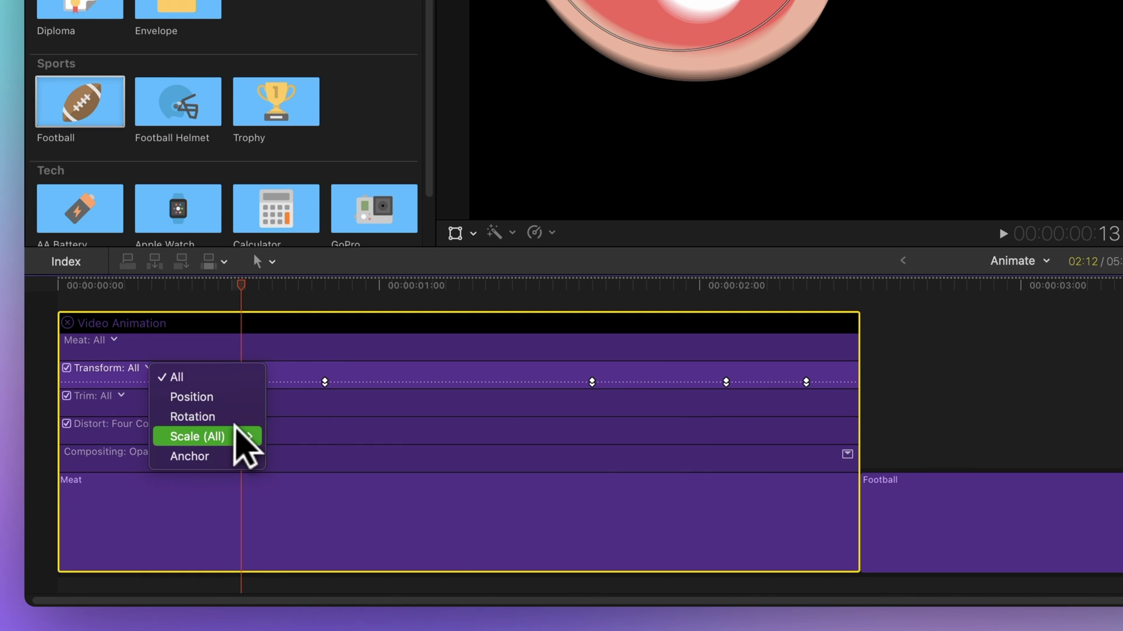
click(240, 417)
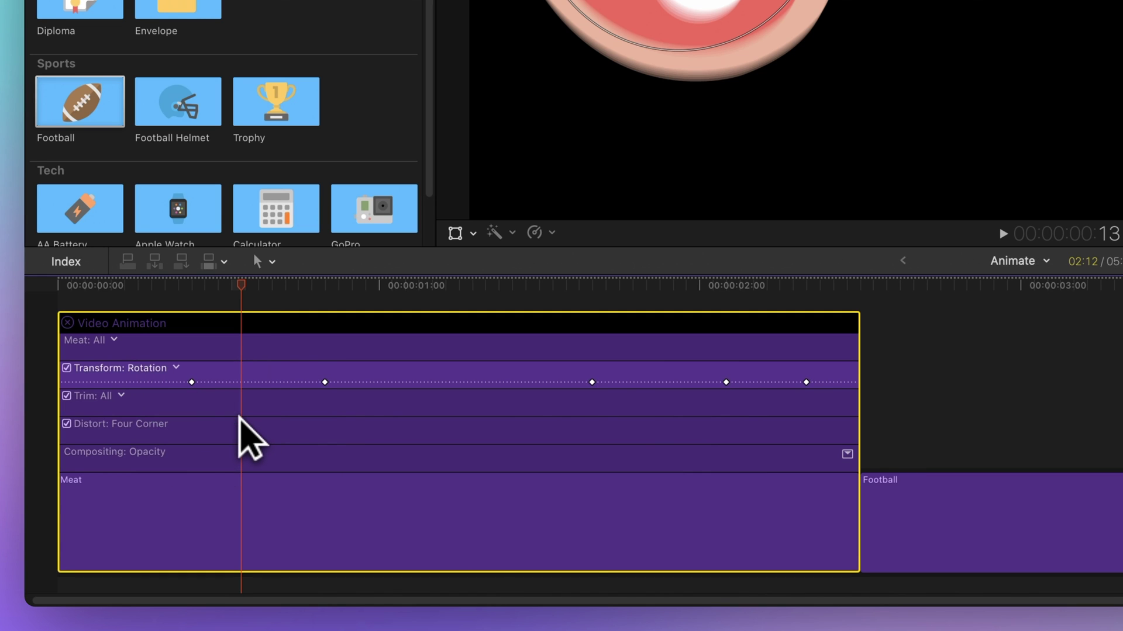
key(shift)
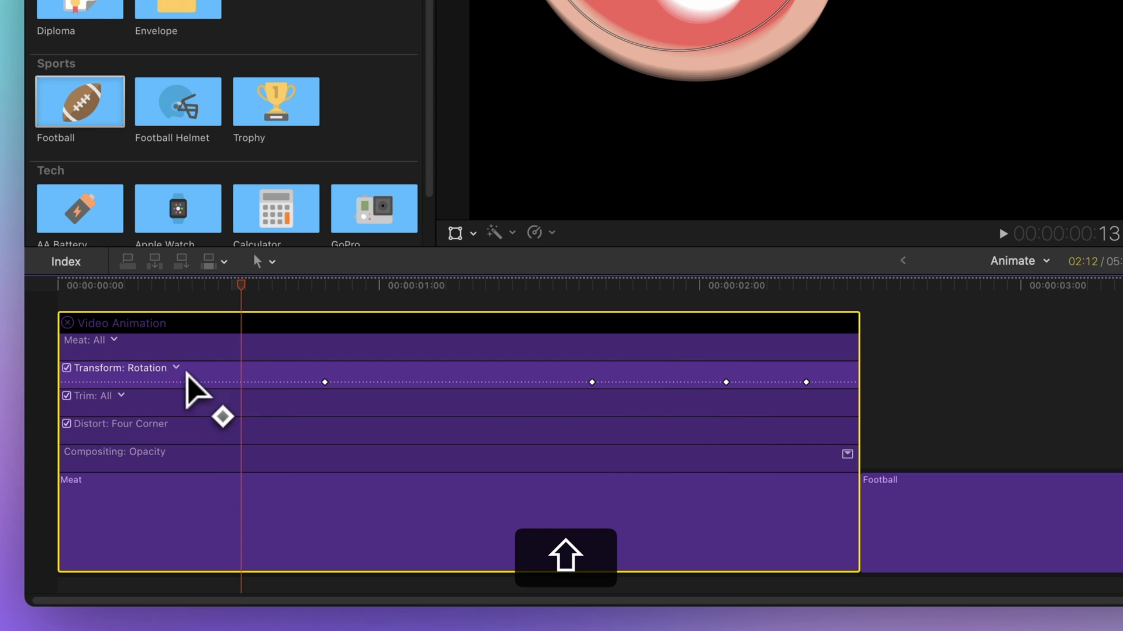
shift+click(191, 382)
shift+click(325, 383)
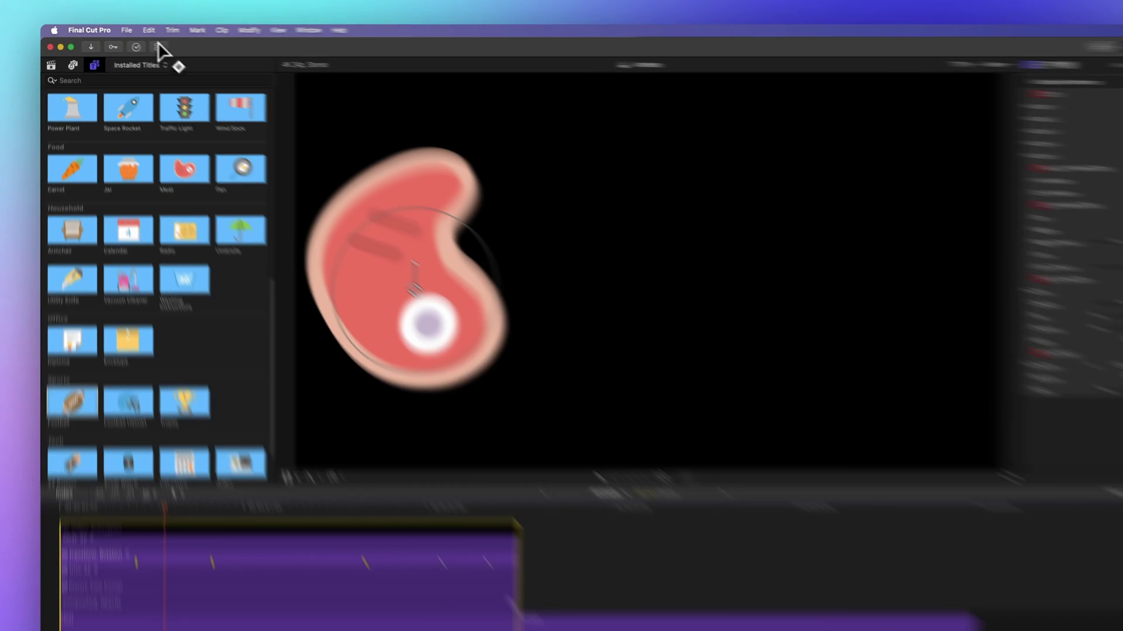
- Copy the selected rotation keyframes with Edit > Keyframes > Copy (Shift-Option-C)
click(138, 28)
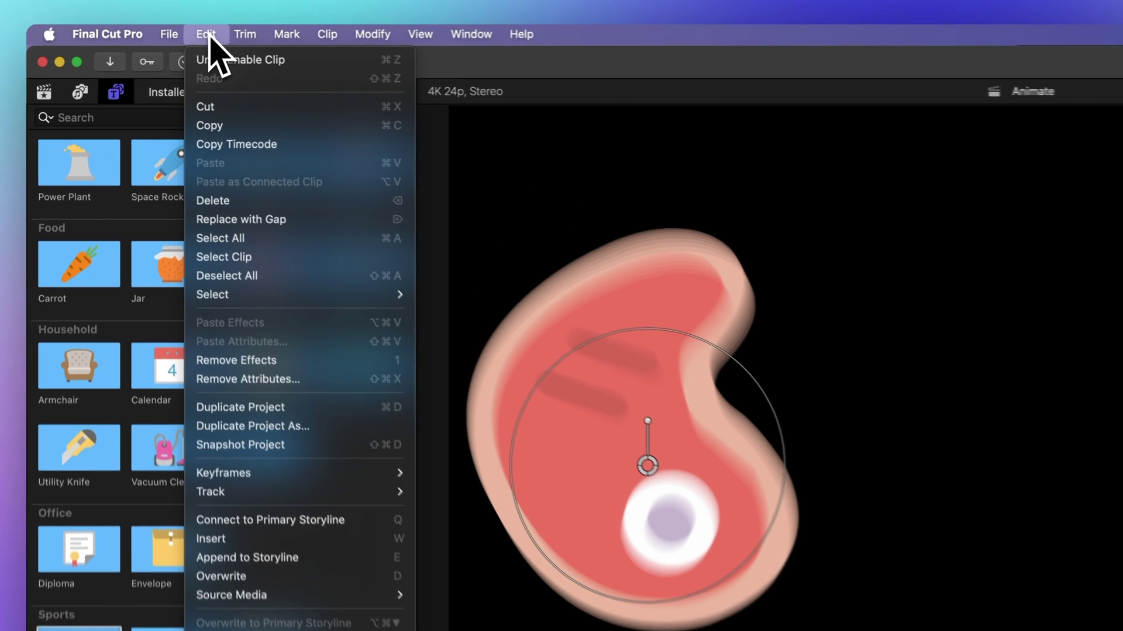
mouse_move(340, 492)
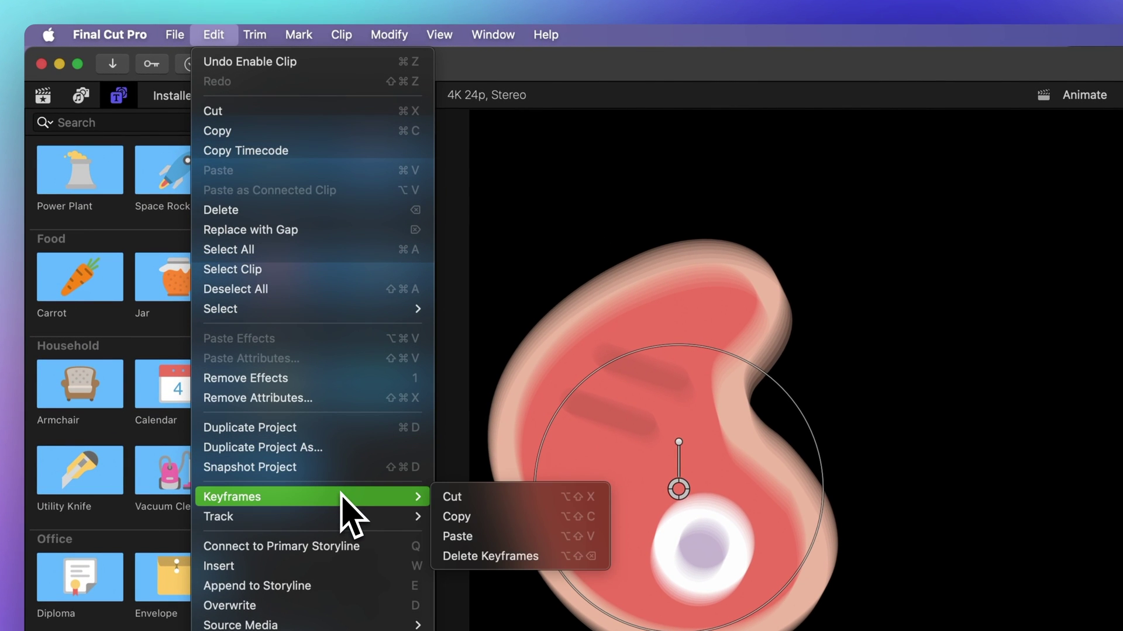
click(523, 517)
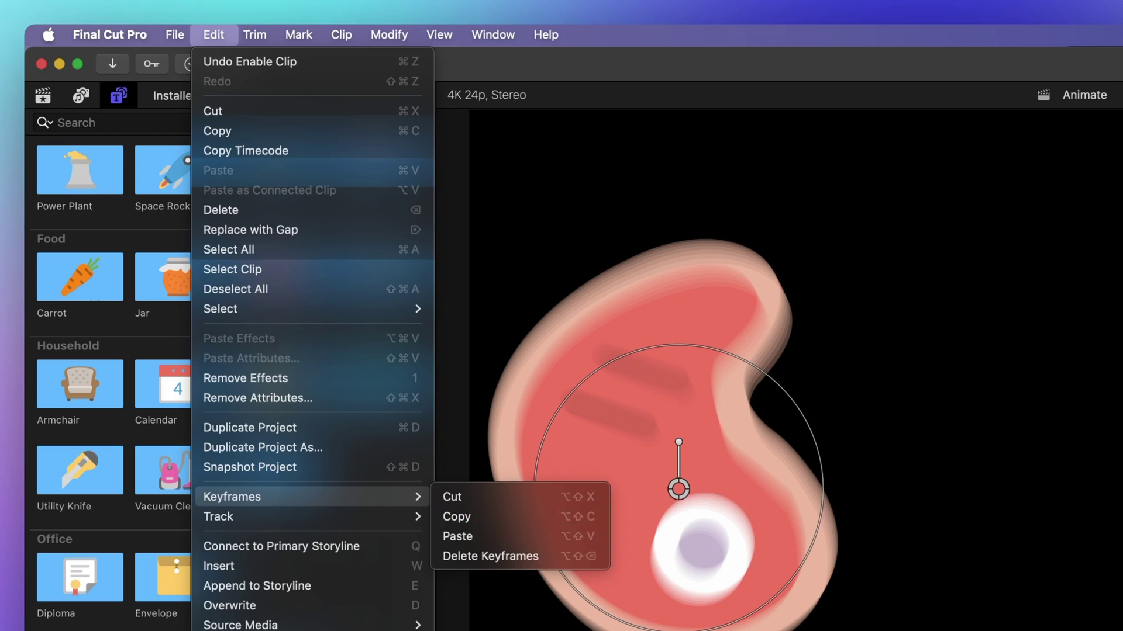
key(shift+alt+c)
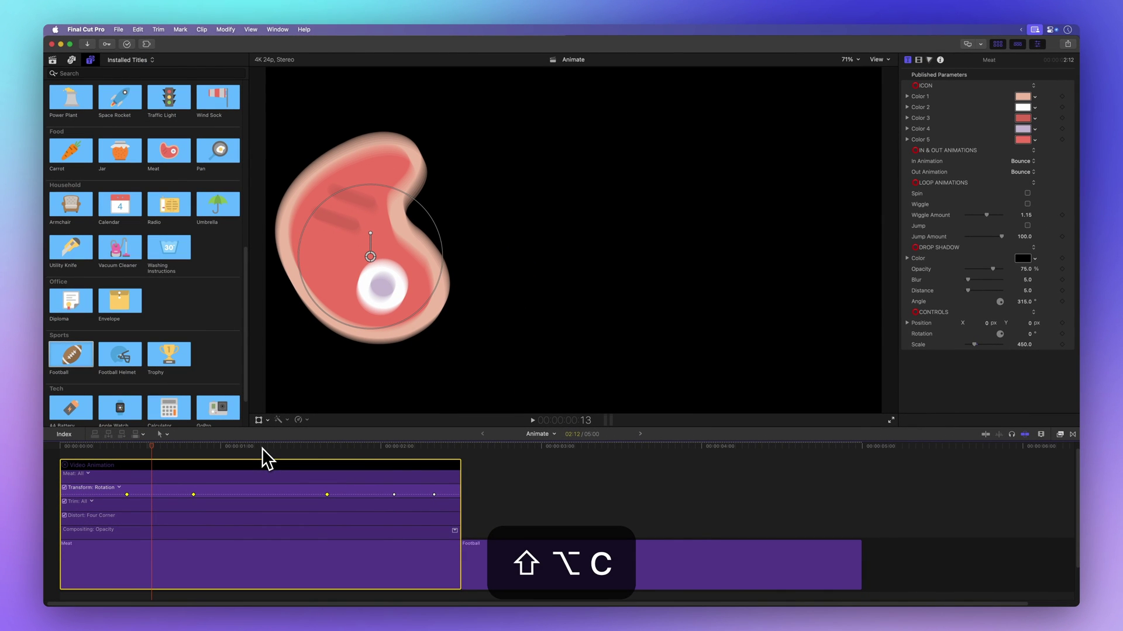
- Cut the rotation keyframes via Edit > Keyframes > Cut, then undo with Command-Z
click(138, 29)
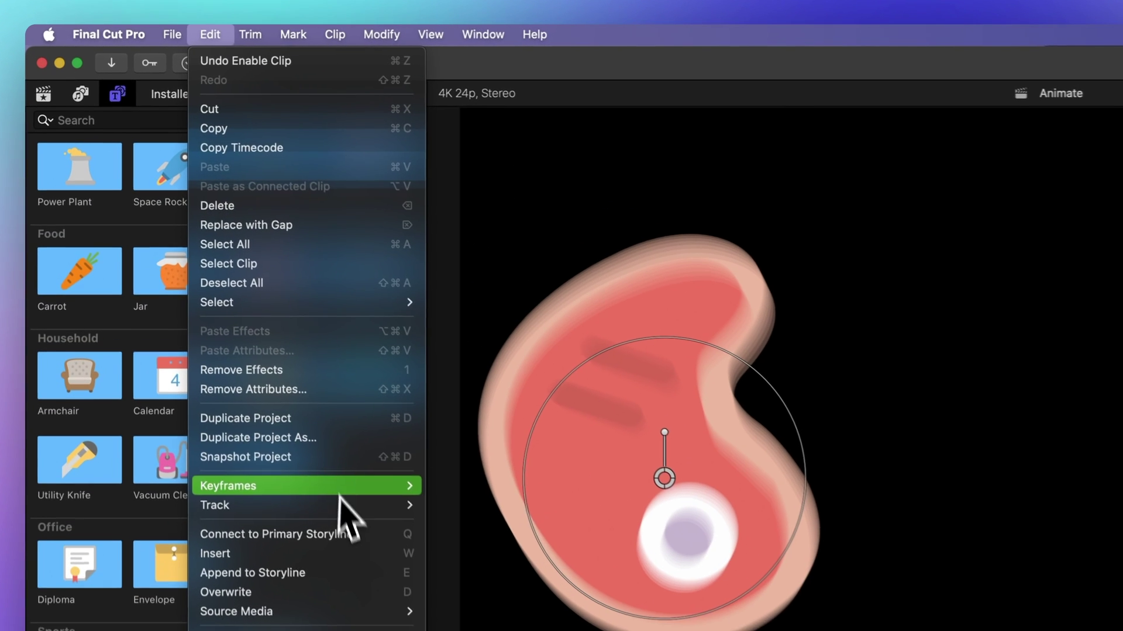
mouse_move(351, 487)
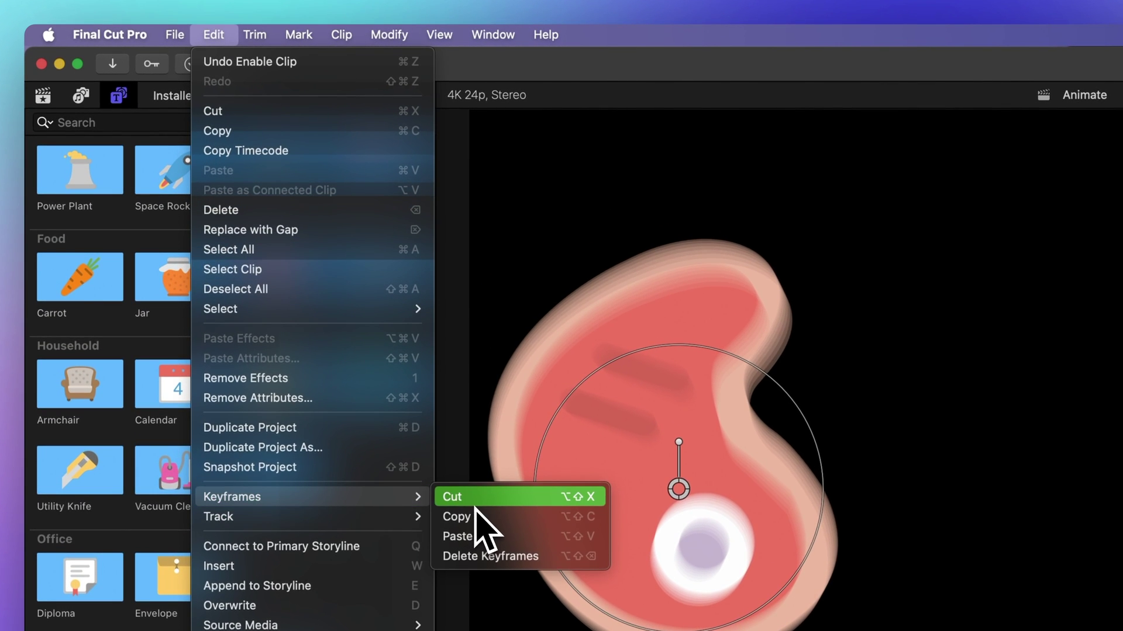
click(475, 504)
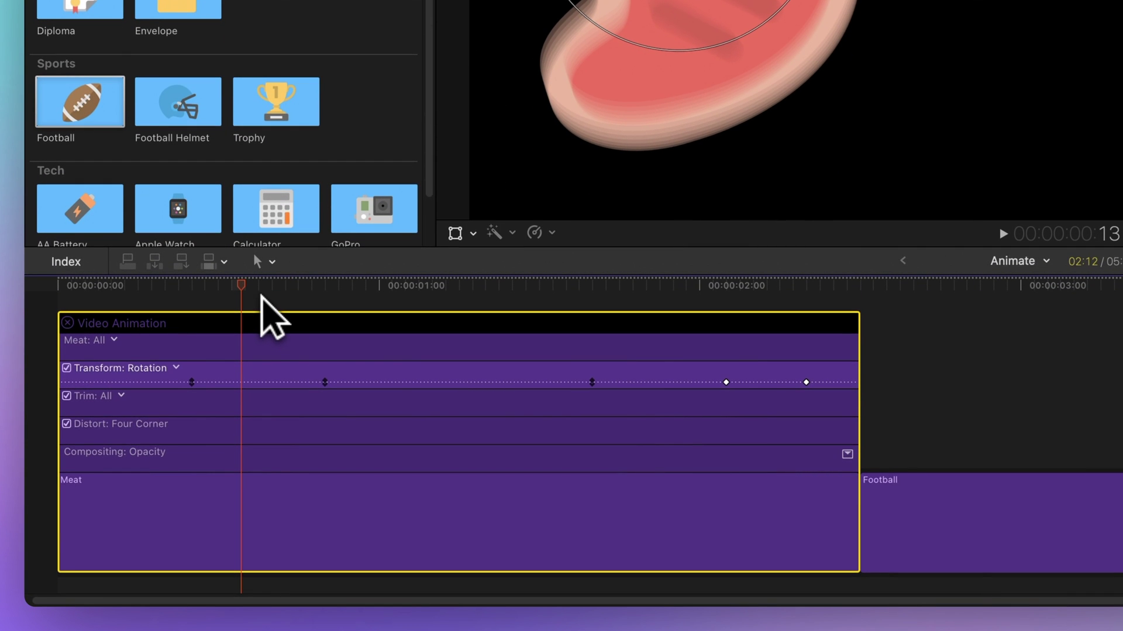
key(super+z)
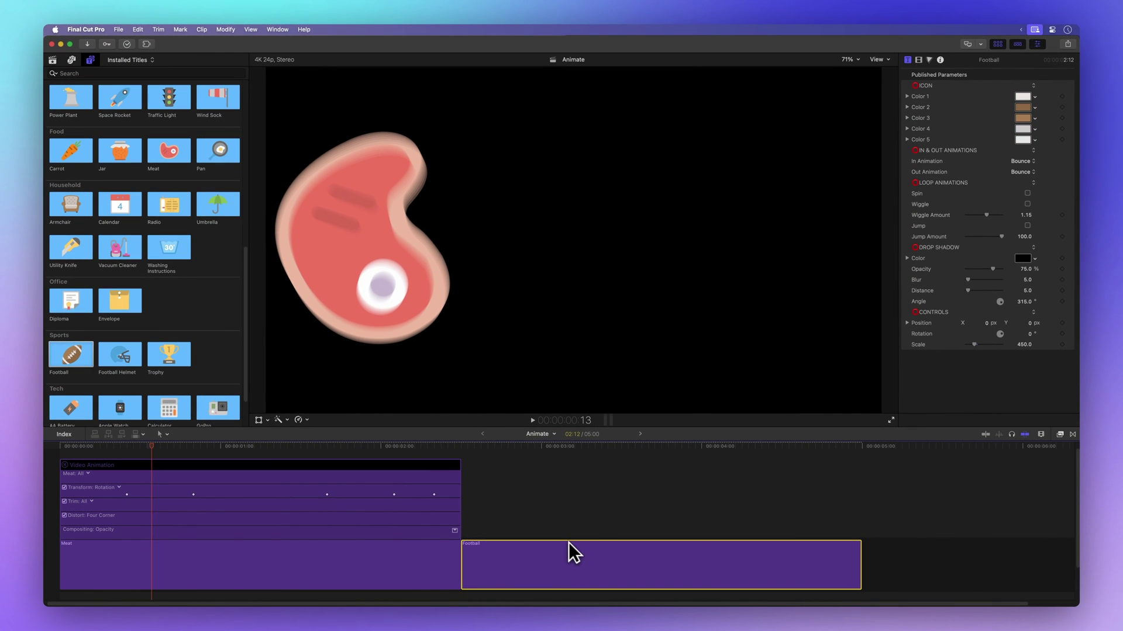
- Show only Rotation in the Football clip's animation editor and park the playhead near 3:00
key(ctrl+v)
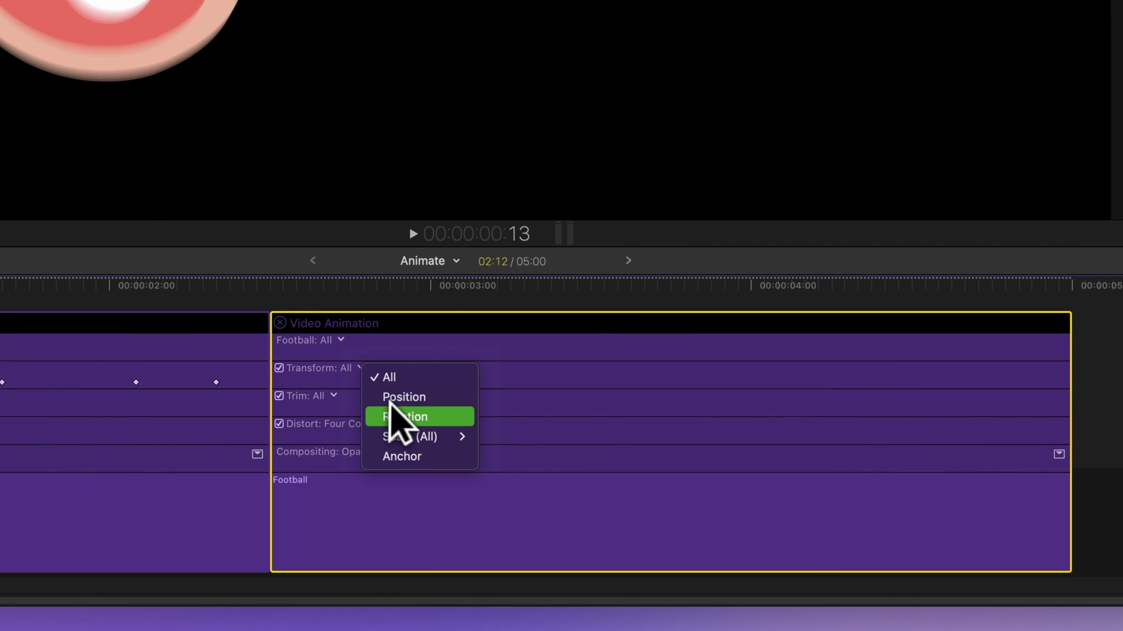
click(396, 416)
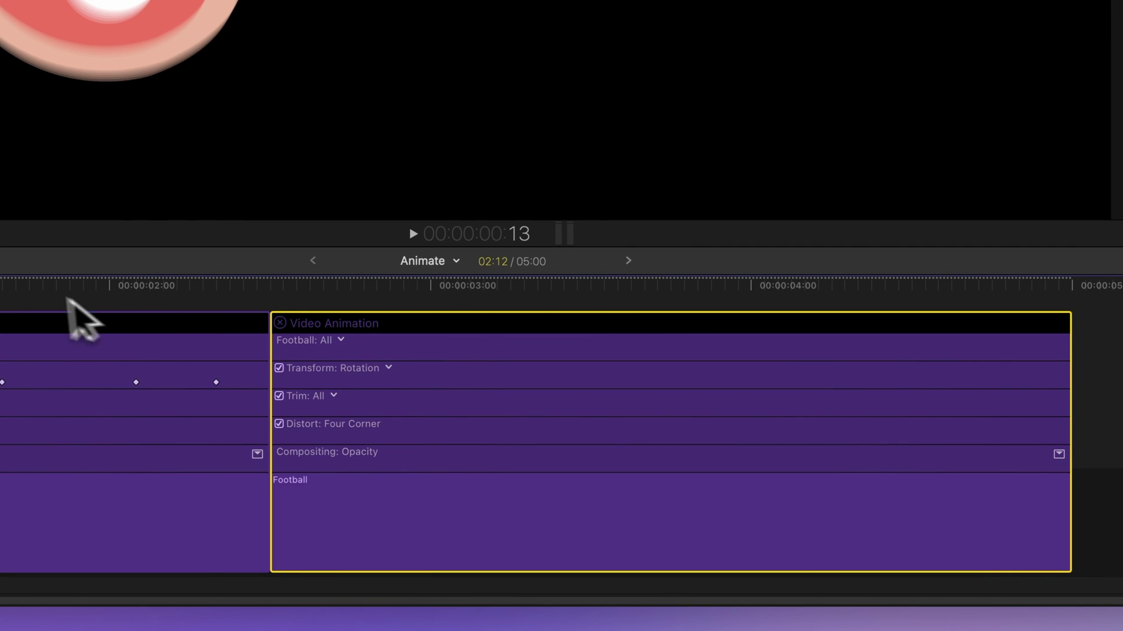
click(216, 282)
drag(209, 283, 434, 297)
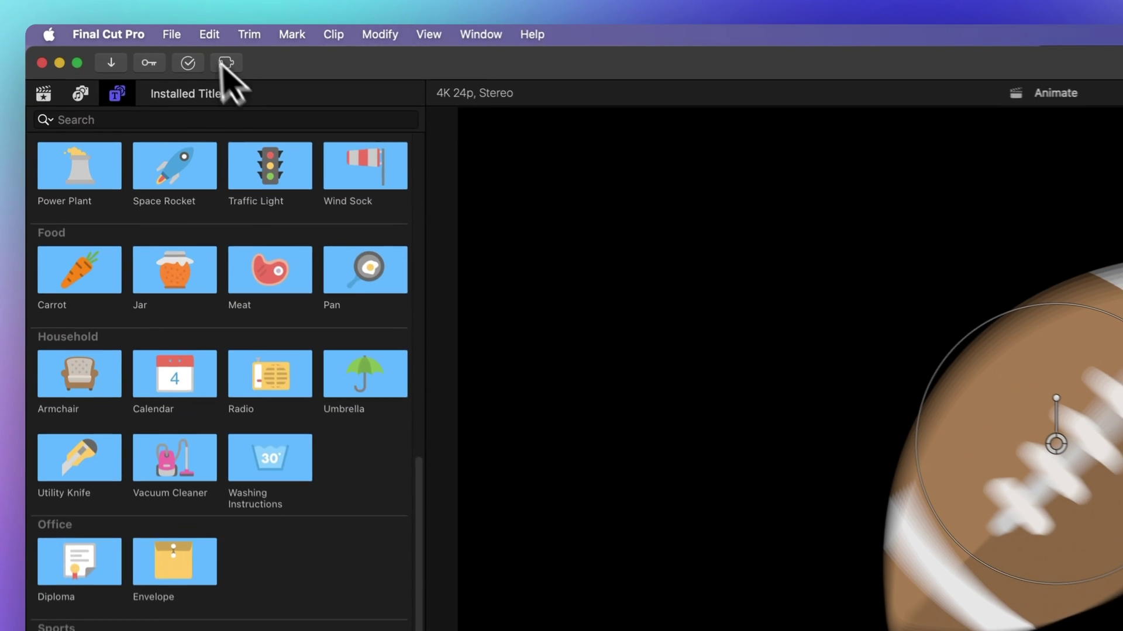
- Paste the Meat rotation keyframes onto Football's Rotation lane at 3:00 and jump to the first
click(138, 29)
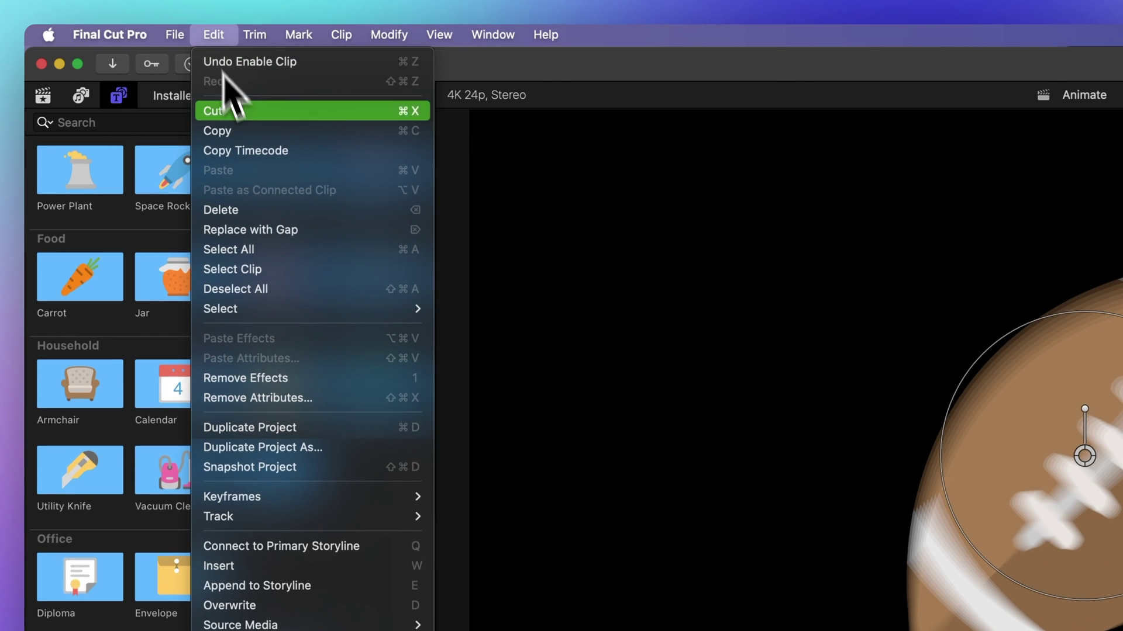
mouse_move(310, 497)
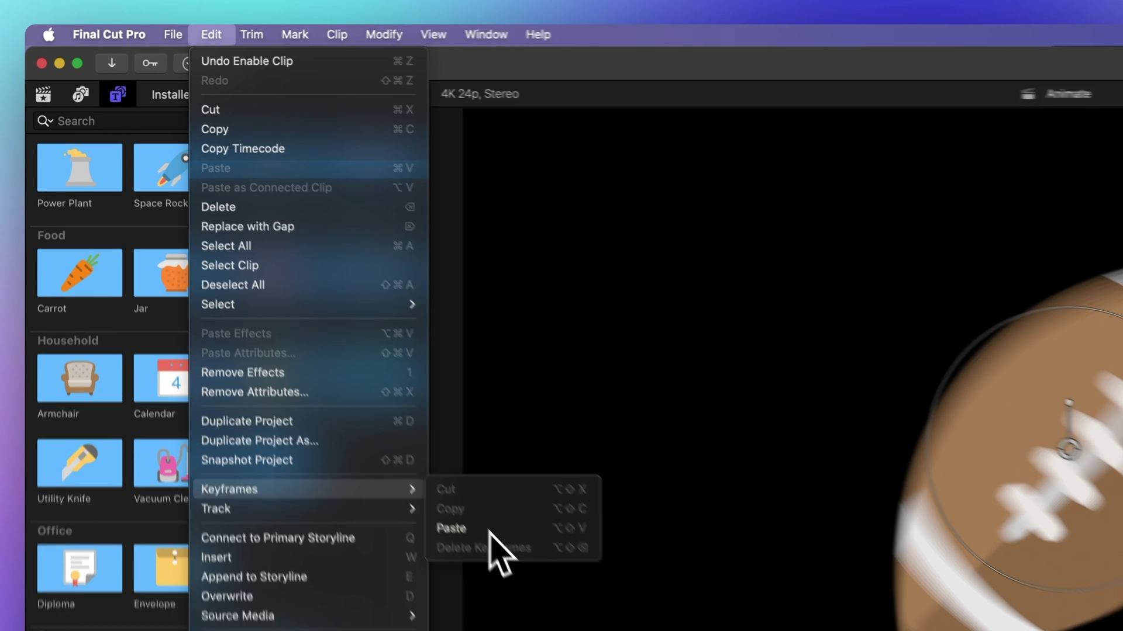
click(497, 536)
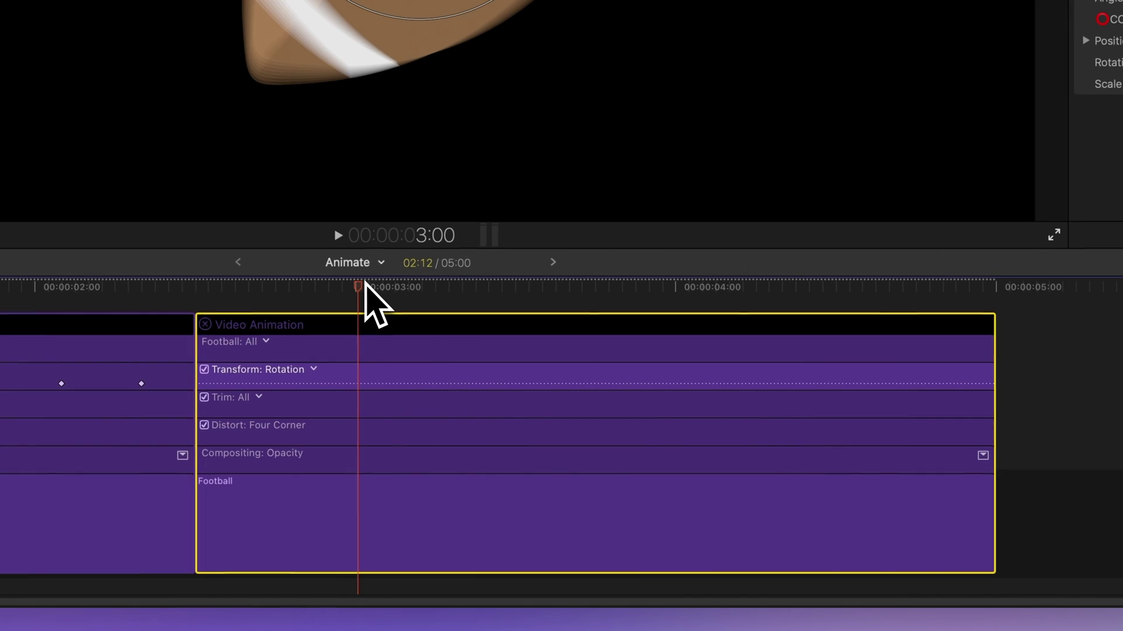
key(shift+alt+v)
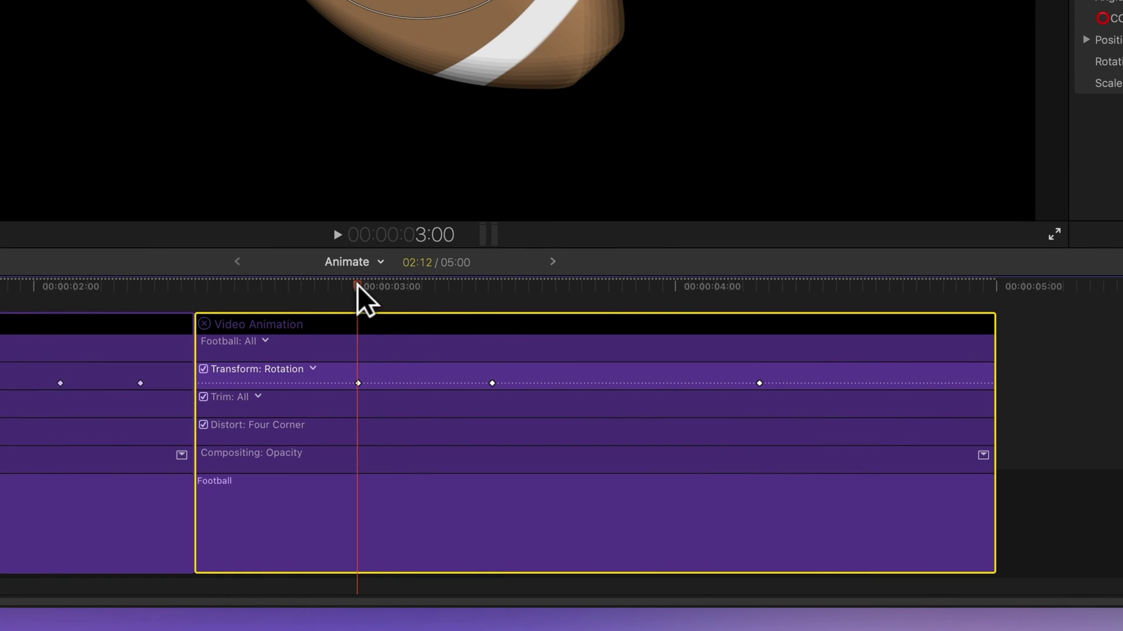
click(365, 307)
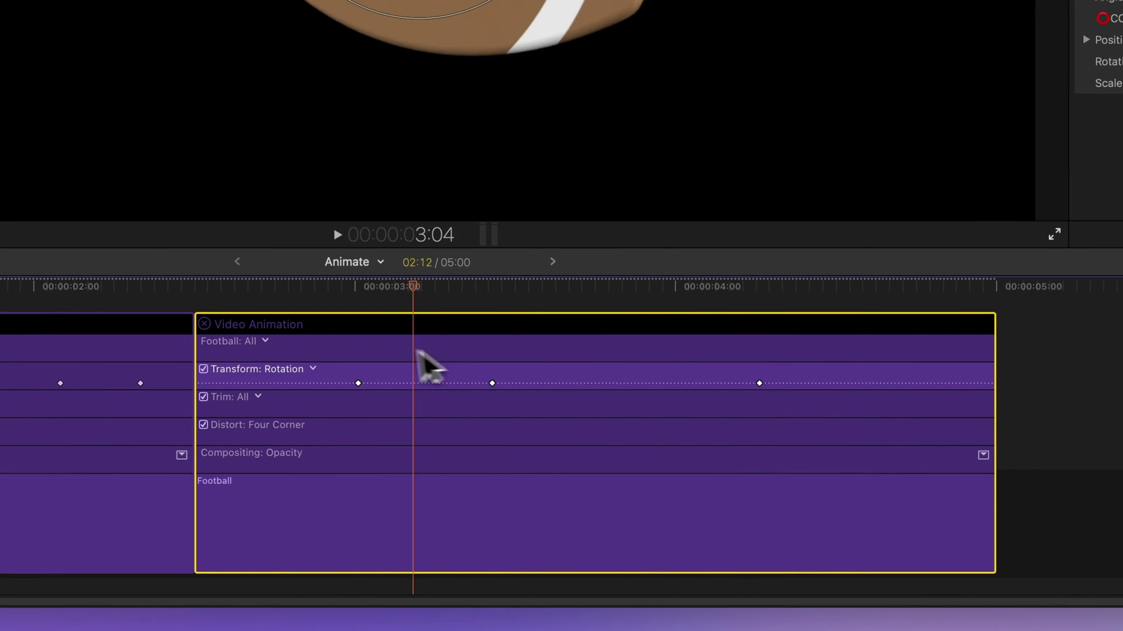
- Duplicate a Football rotation keyframe with Shift-Option-C/V, placing the copy at 3:15
click(352, 348)
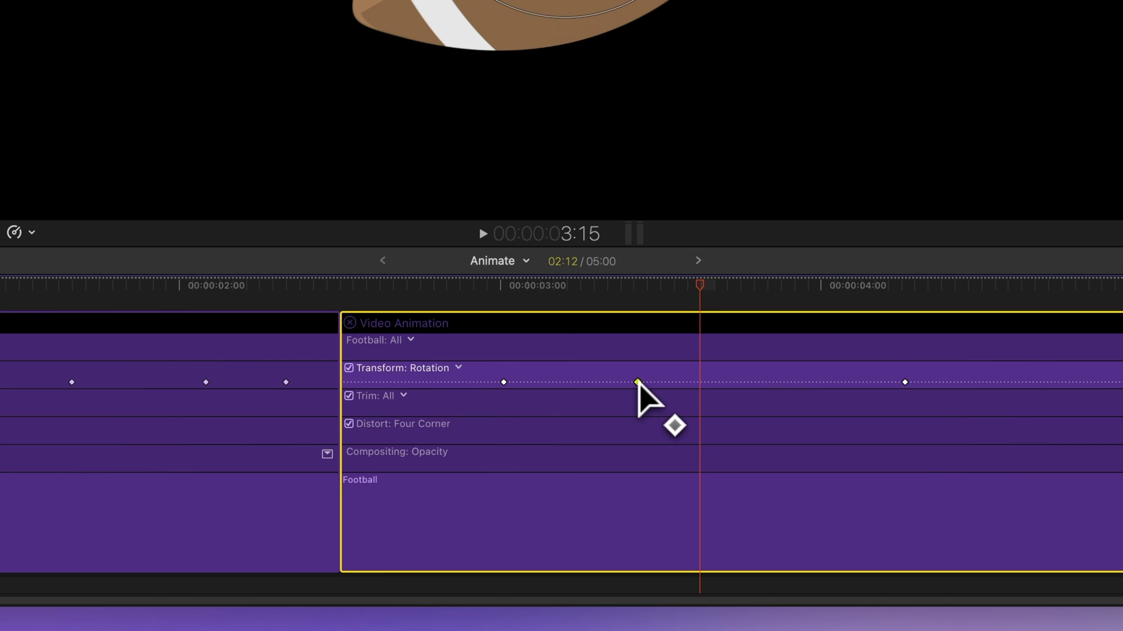
key(shift+alt+c)
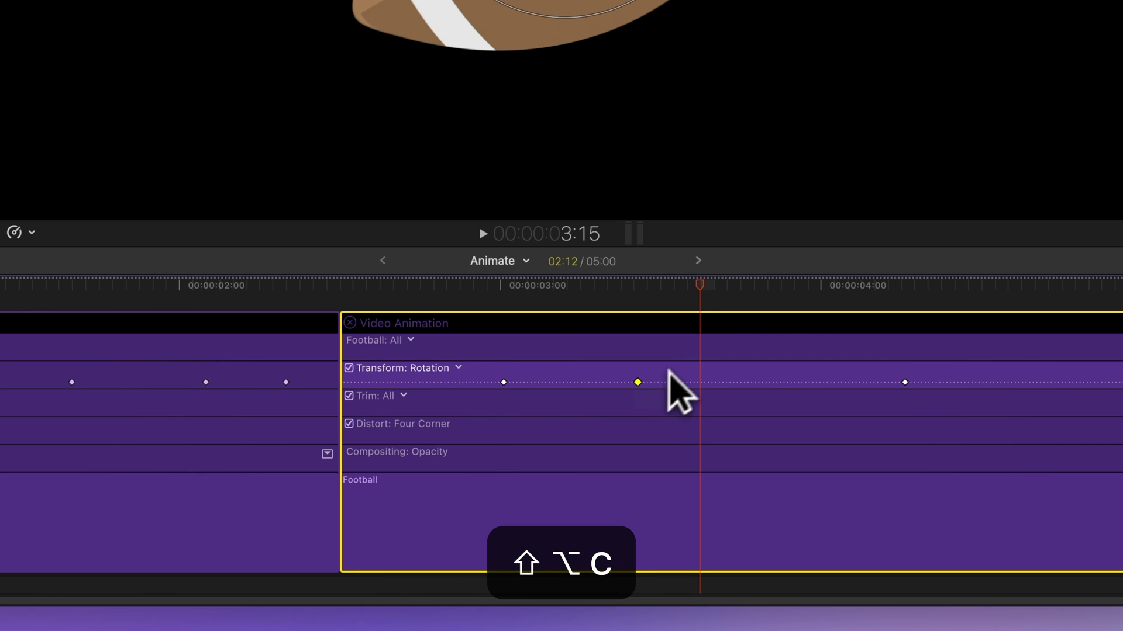
key(shift+alt+v)
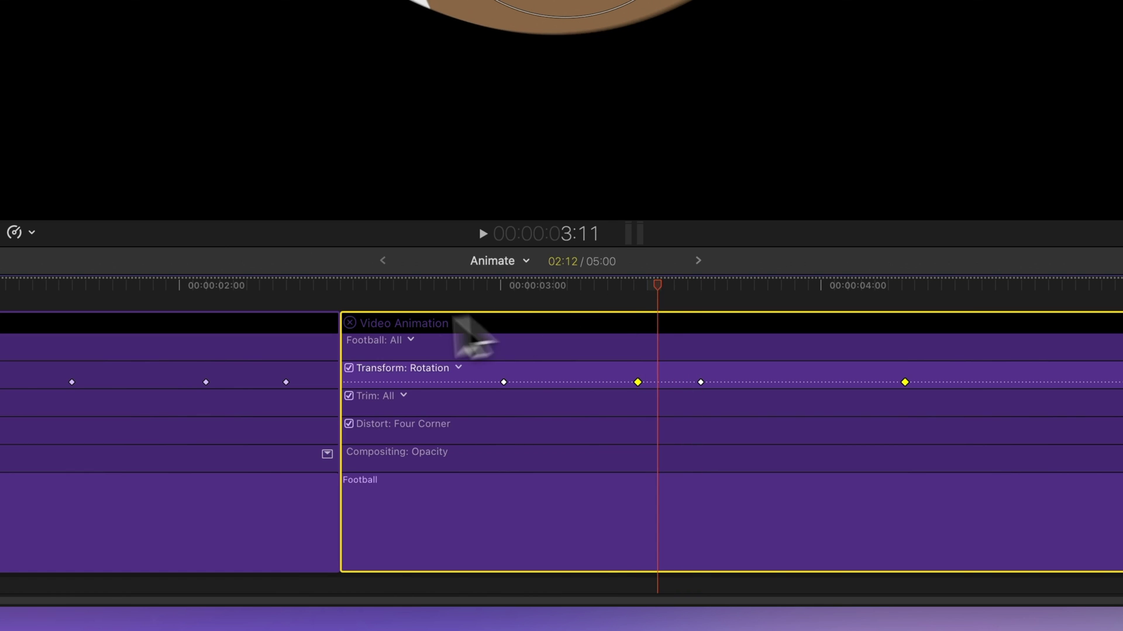
- Set the Meat clip's Transform lane to Position and copy its selected keyframes
click(151, 387)
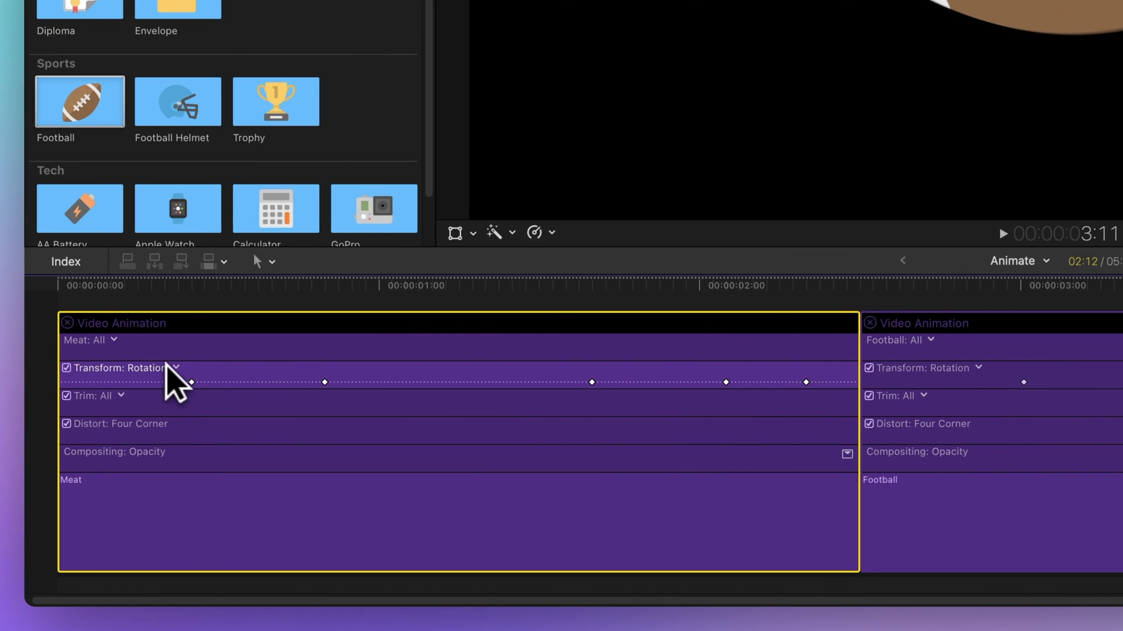
click(175, 368)
click(179, 376)
click(146, 368)
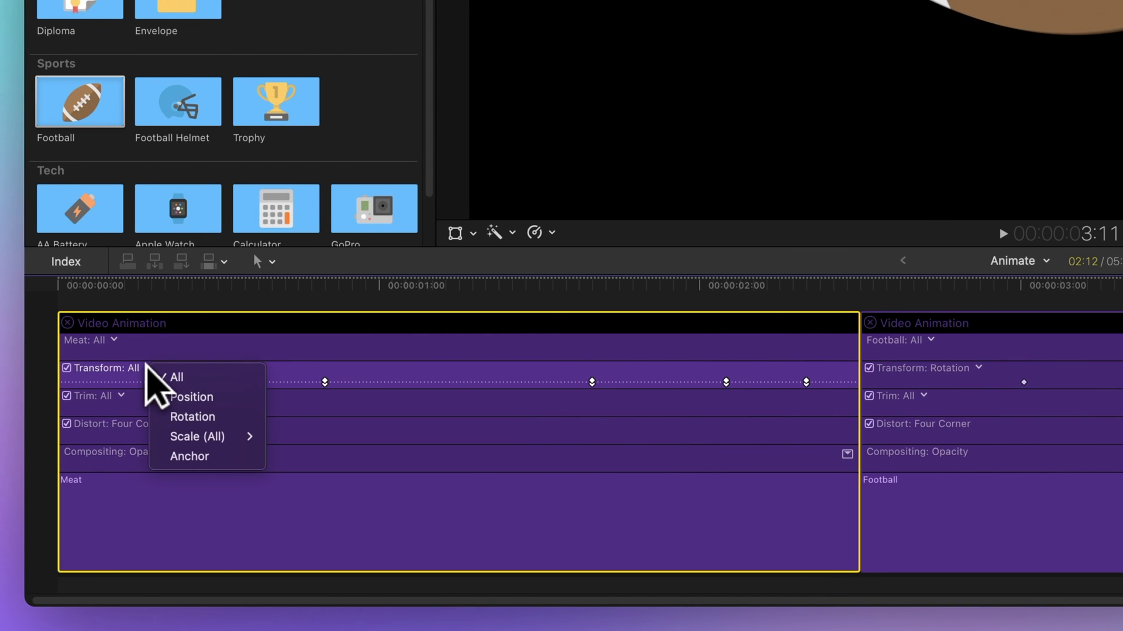
click(178, 399)
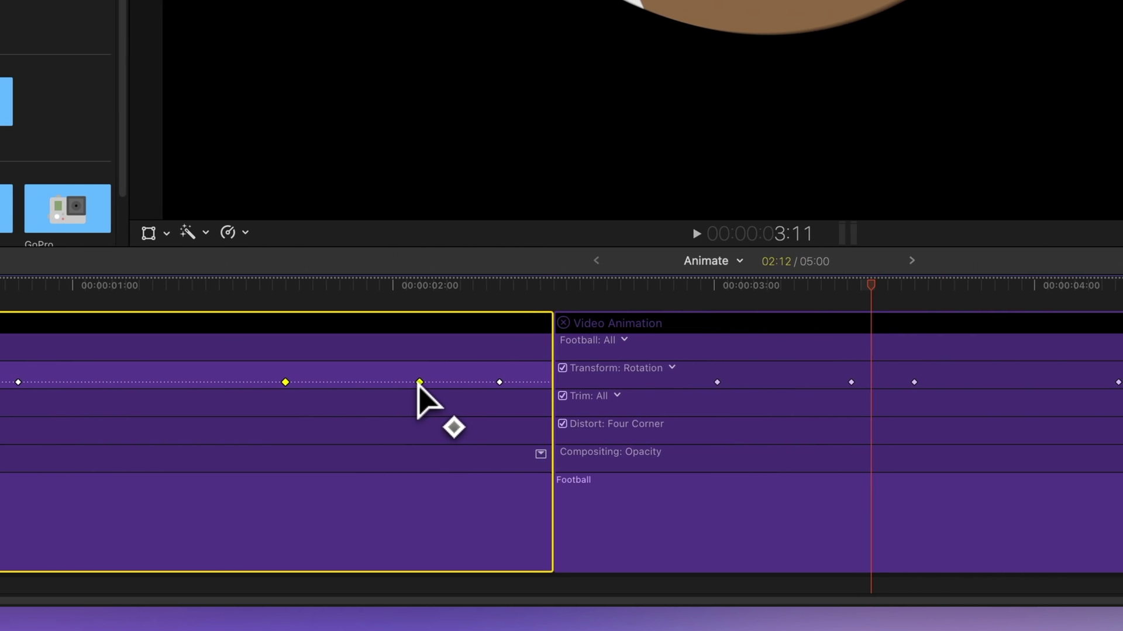
key(shift+alt+c)
- Paste the copied keyframes onto the Football clip's Rotation lane at 4:14
drag(869, 288, 1122, 287)
drag(702, 301, 747, 318)
click(750, 367)
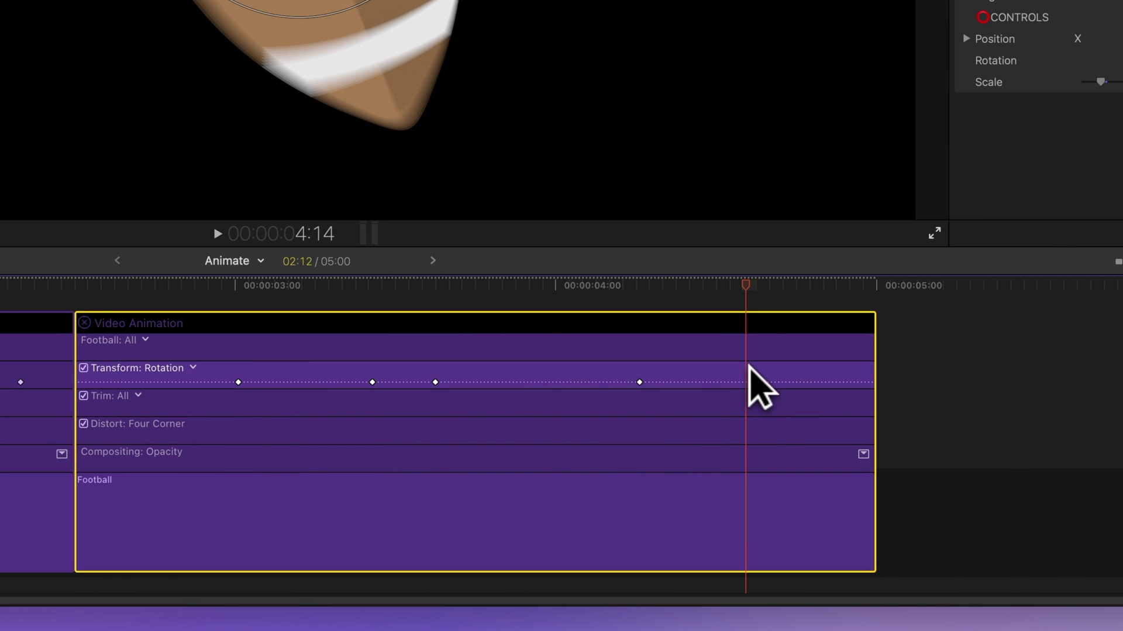
key(shift+alt+v)
- Play the Football animation from 4:08, then try pasting onto the Distort: Four Corner lane
click(663, 285)
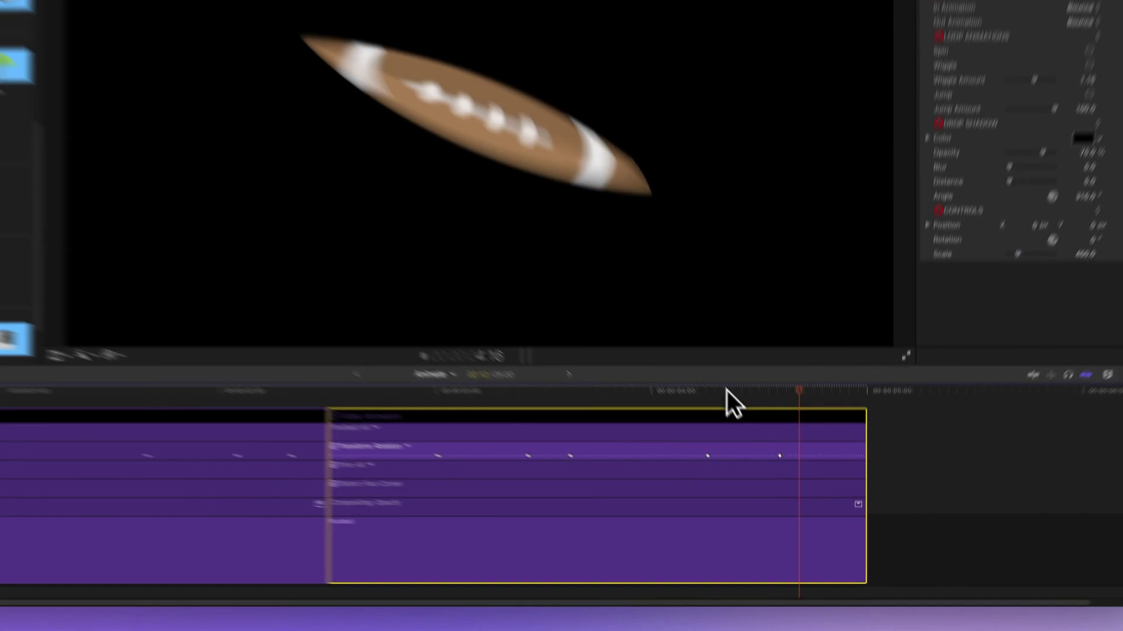
key(space)
mouse_move(756, 446)
mouse_down()
mouse_move(710, 450)
mouse_move(790, 451)
mouse_move(762, 452)
mouse_up()
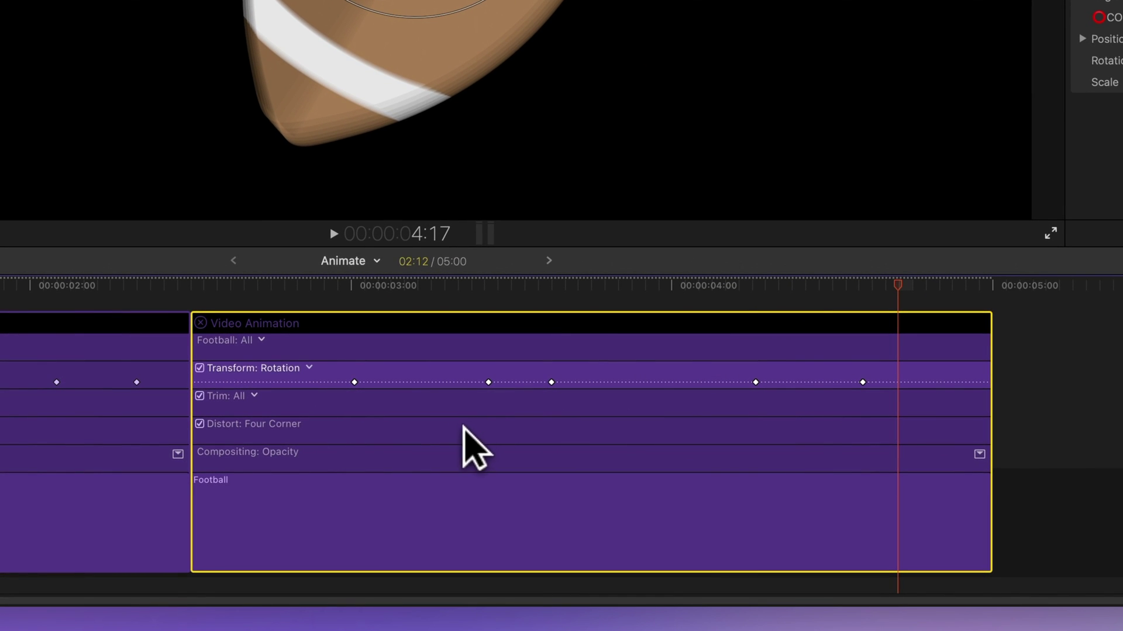
click(334, 430)
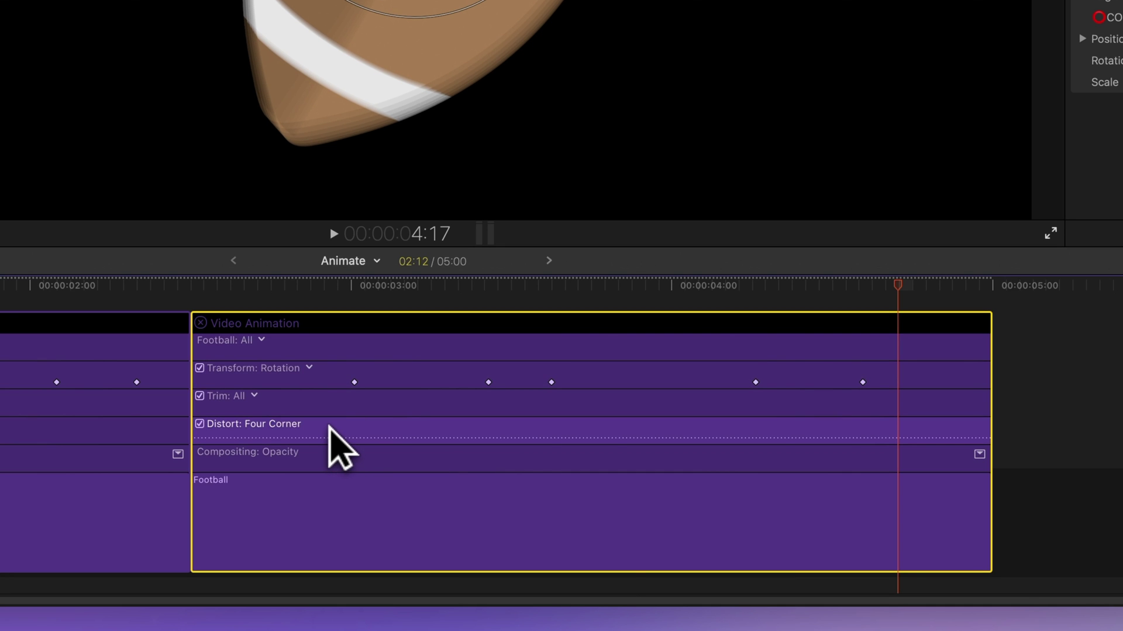
key(shift+alt+v)
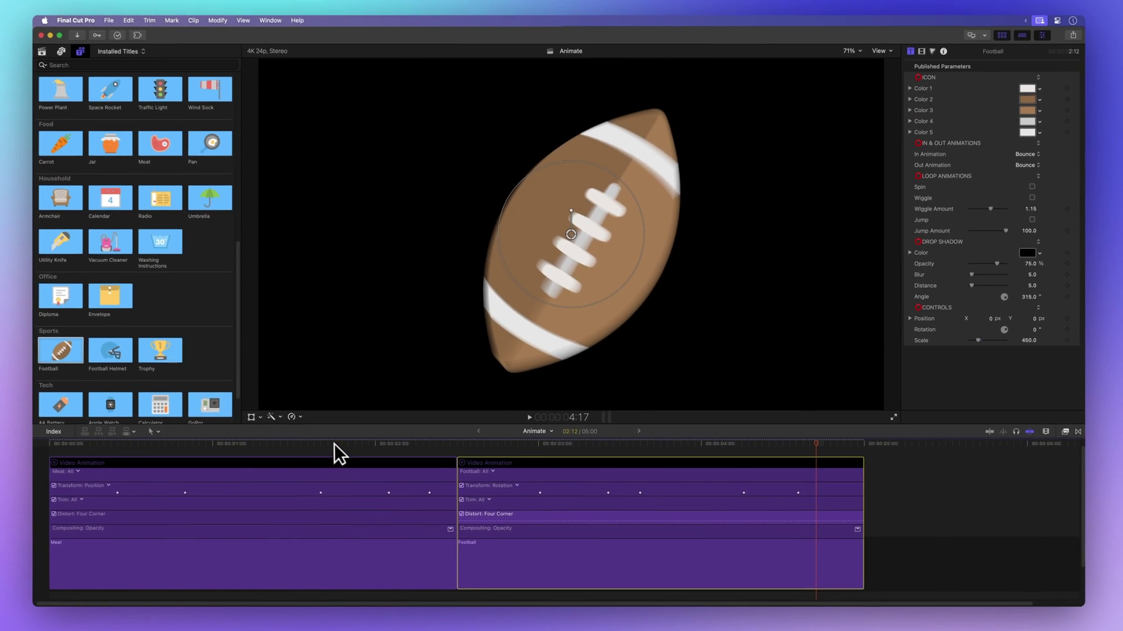
key(Home)
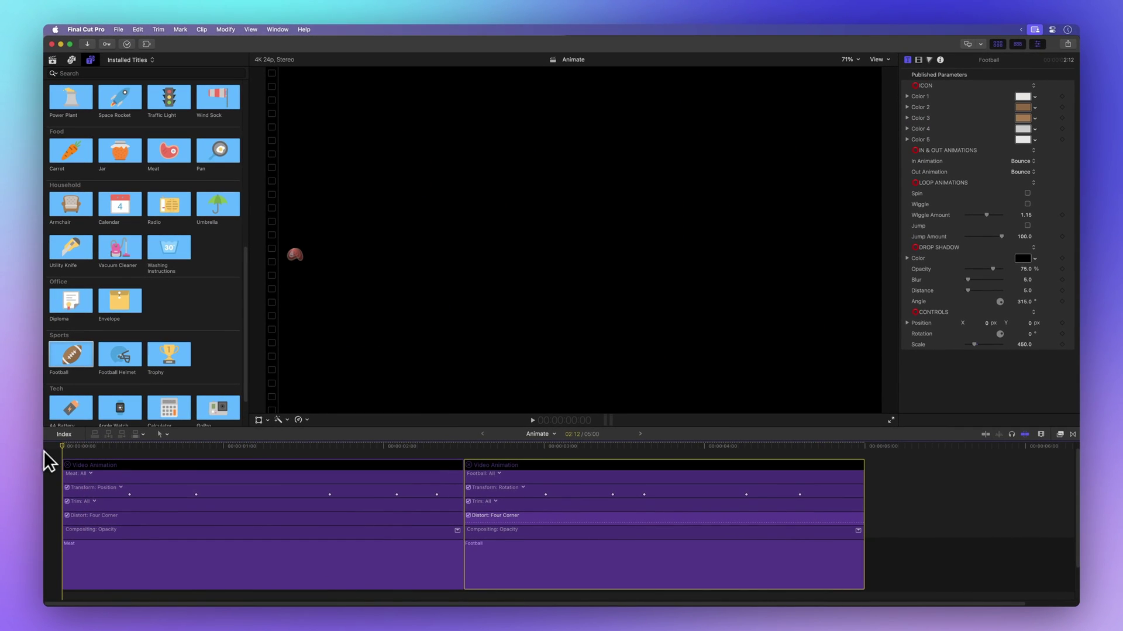
key(space)
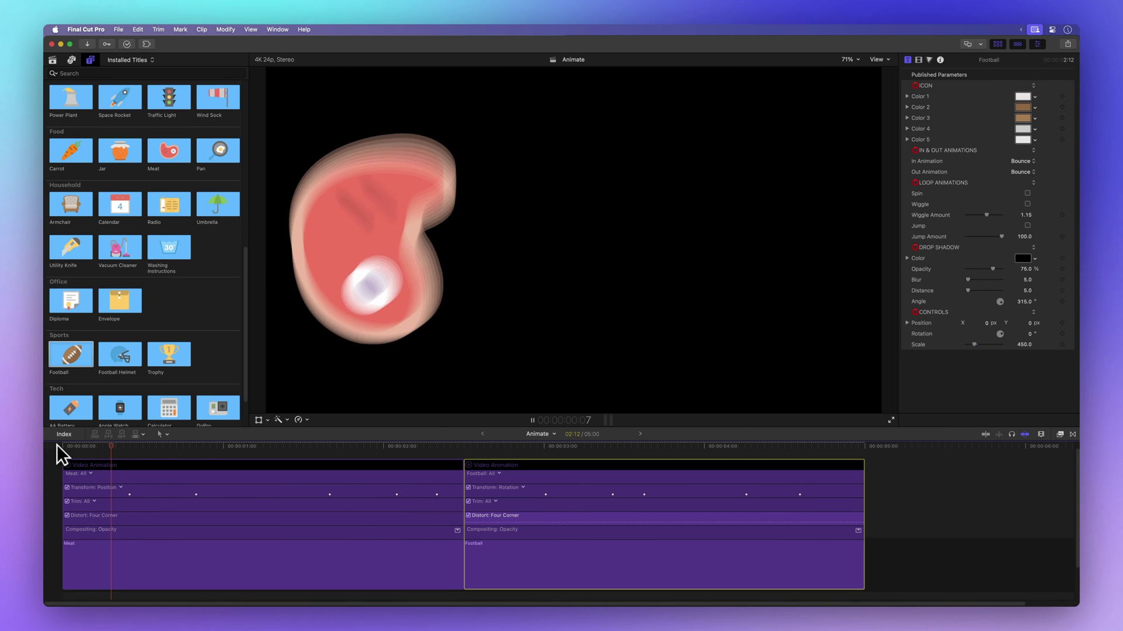